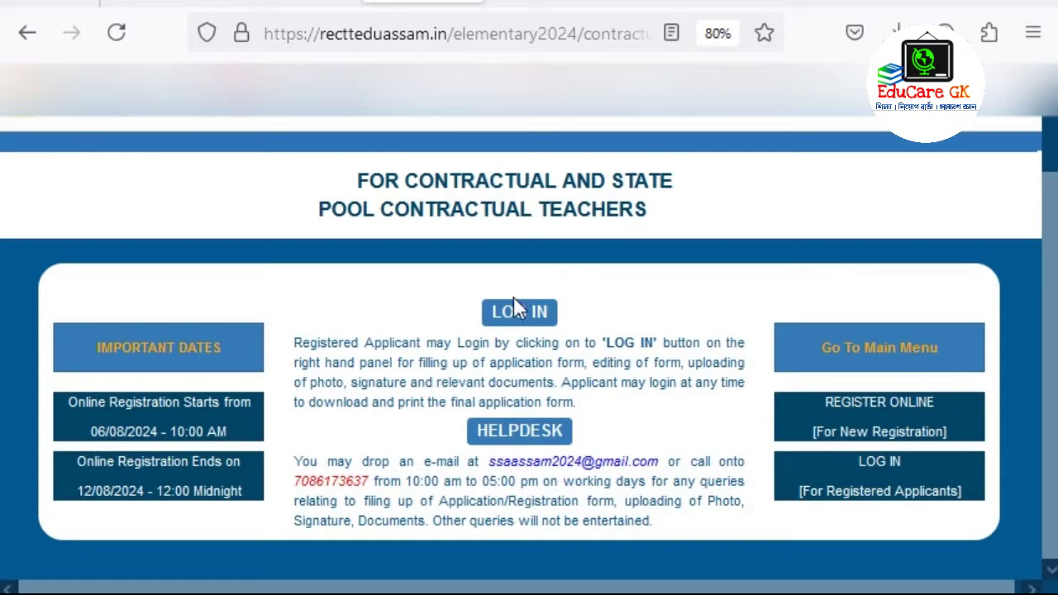
# Step: Open the new online registration for contractual and state pool contractual teachers and proceed to its application form
pyautogui.hotkey('ctrl', '+')
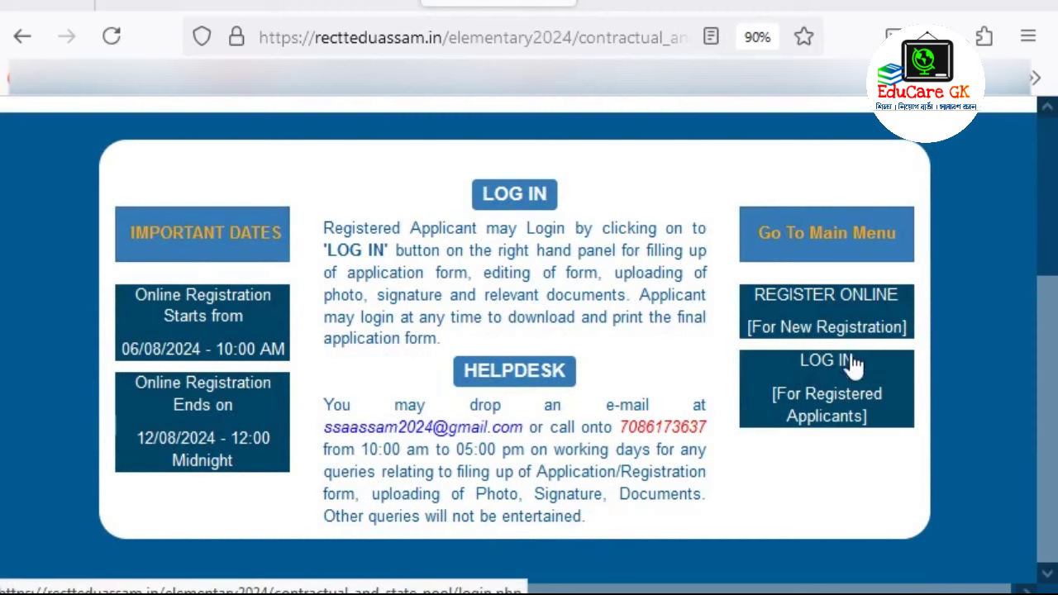
pyautogui.click(830, 308)
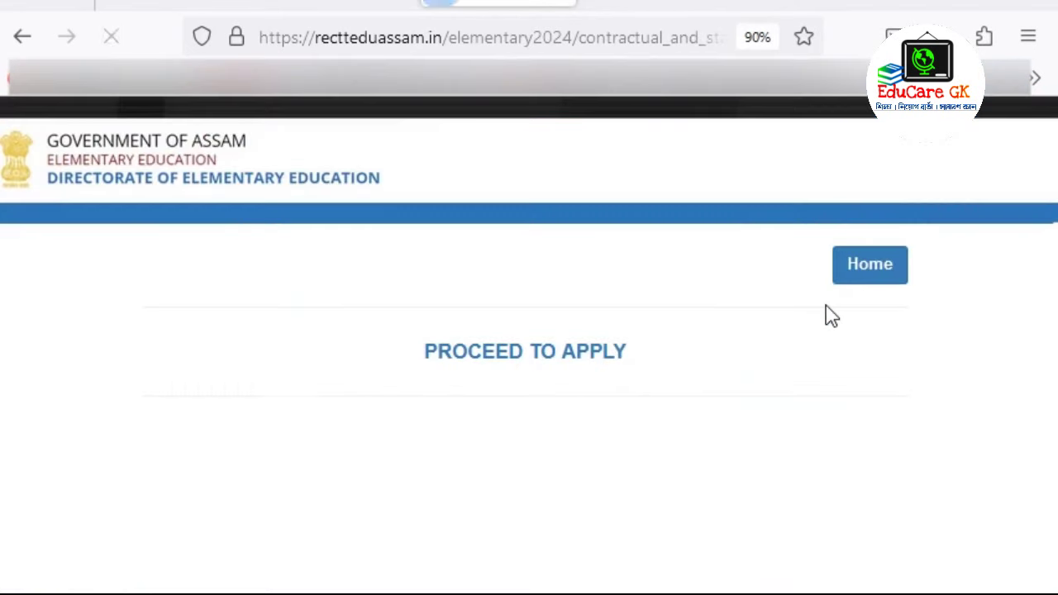
pyautogui.click(502, 368)
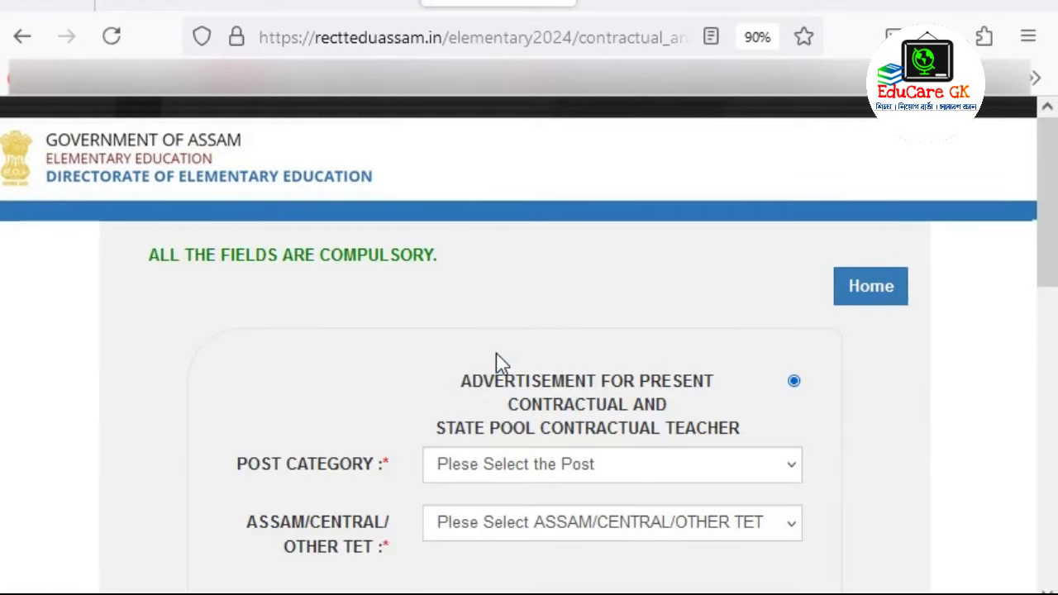
# Step: Select OTHER - TET as the TET type and specify the other TET as RESERVED CATEGORY TET
pyautogui.scroll(-3, 503, 364)
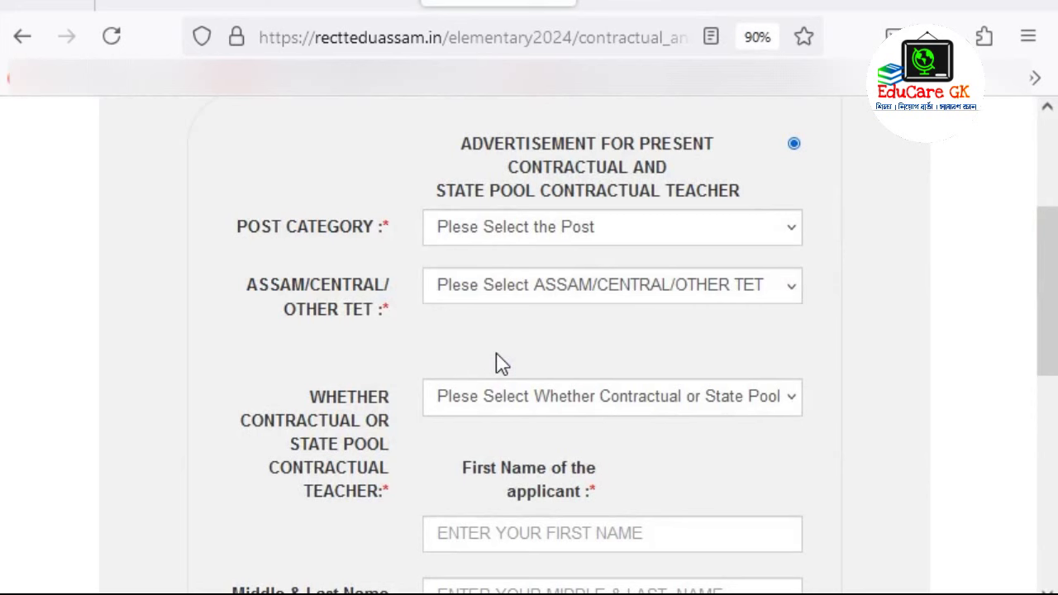
pyautogui.click(561, 296)
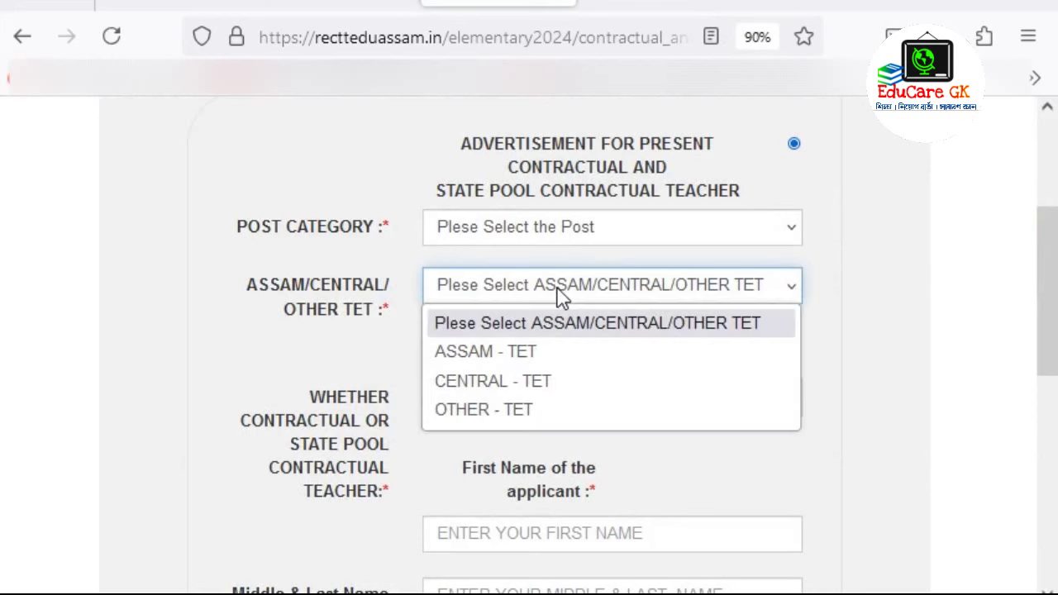
pyautogui.click(548, 411)
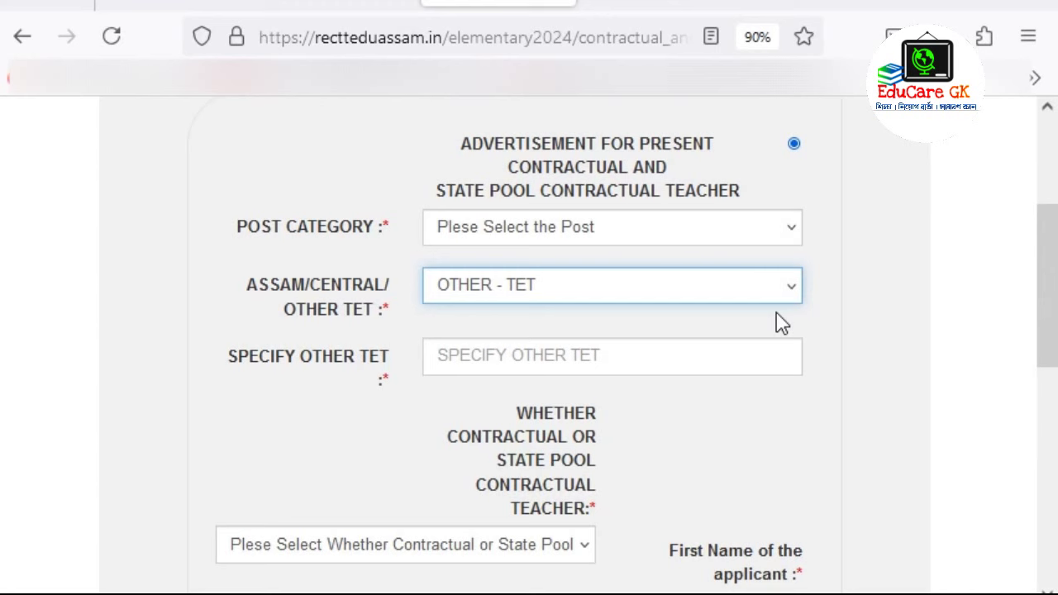
pyautogui.click(682, 295)
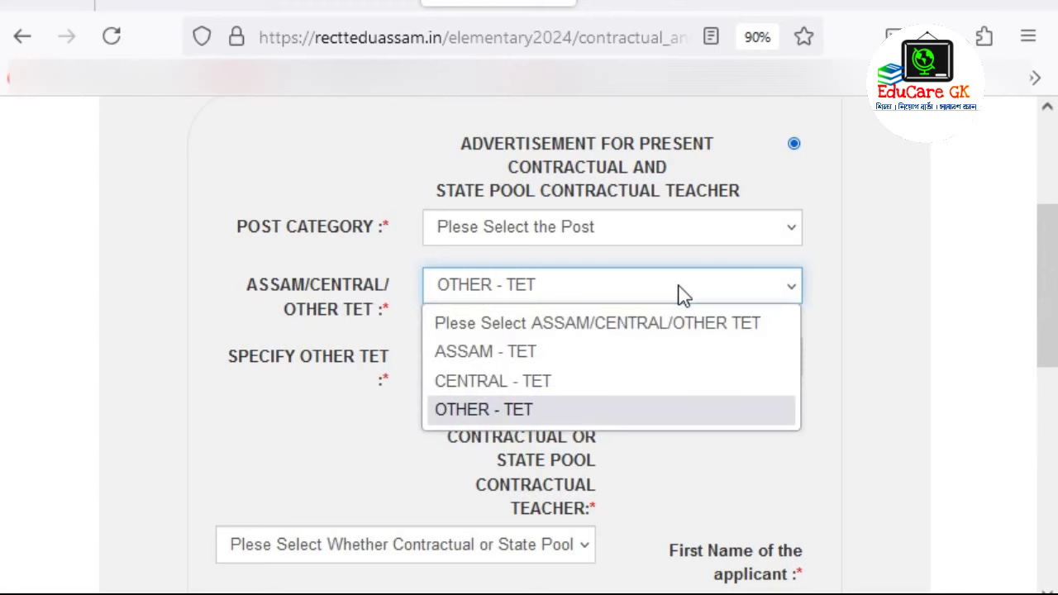
pyautogui.click(683, 296)
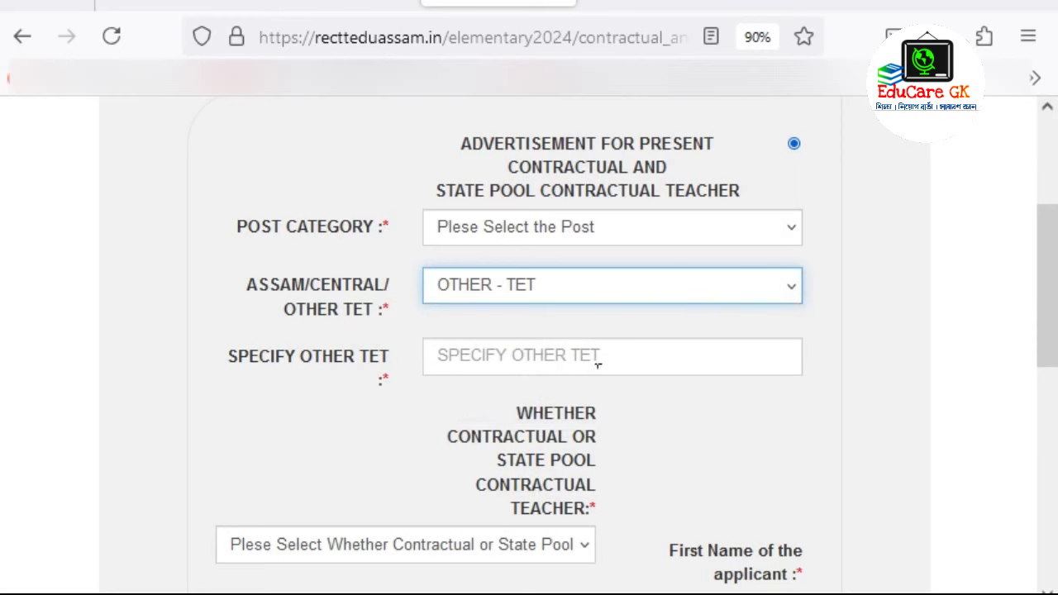
pyautogui.click(545, 364)
pyautogui.write('RESERVED CATEGORY TET')
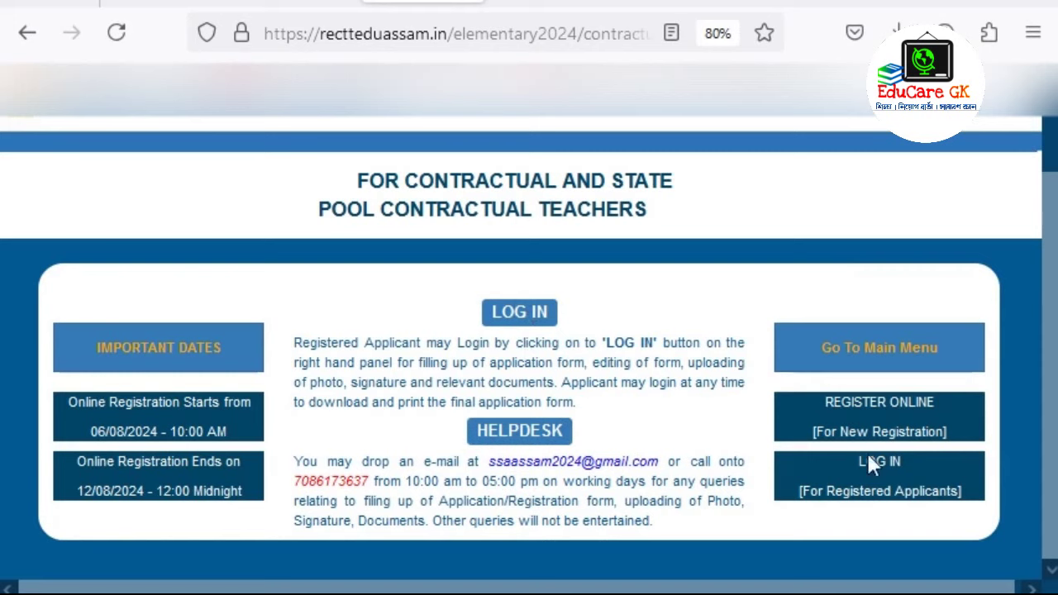
# Step: Enter the registered applicants' area and go to the Experience & Service Details section of the application form
pyautogui.click(884, 488)
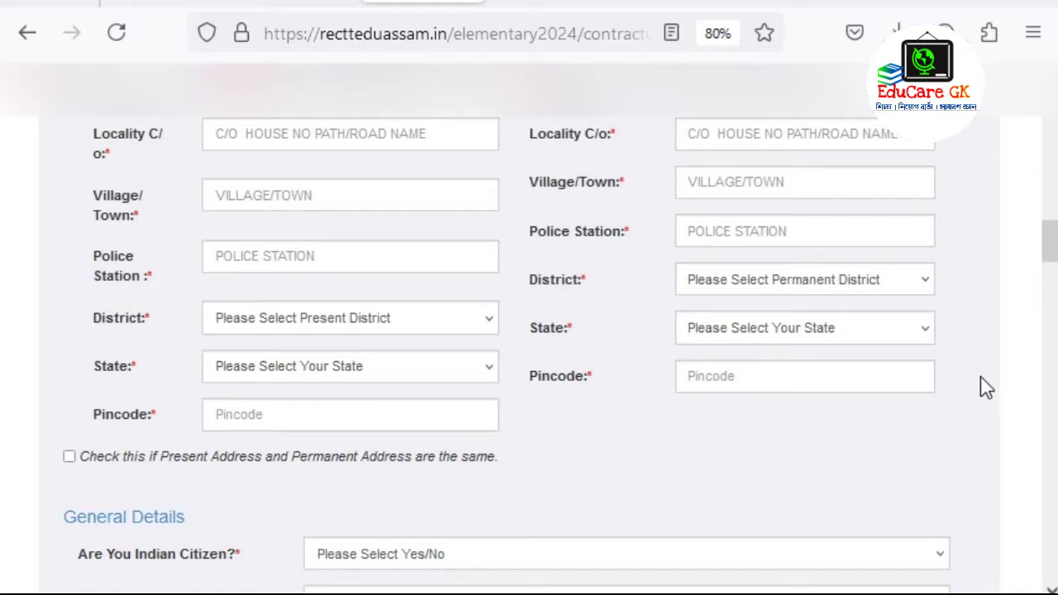
pyautogui.scroll(-10, 986, 387)
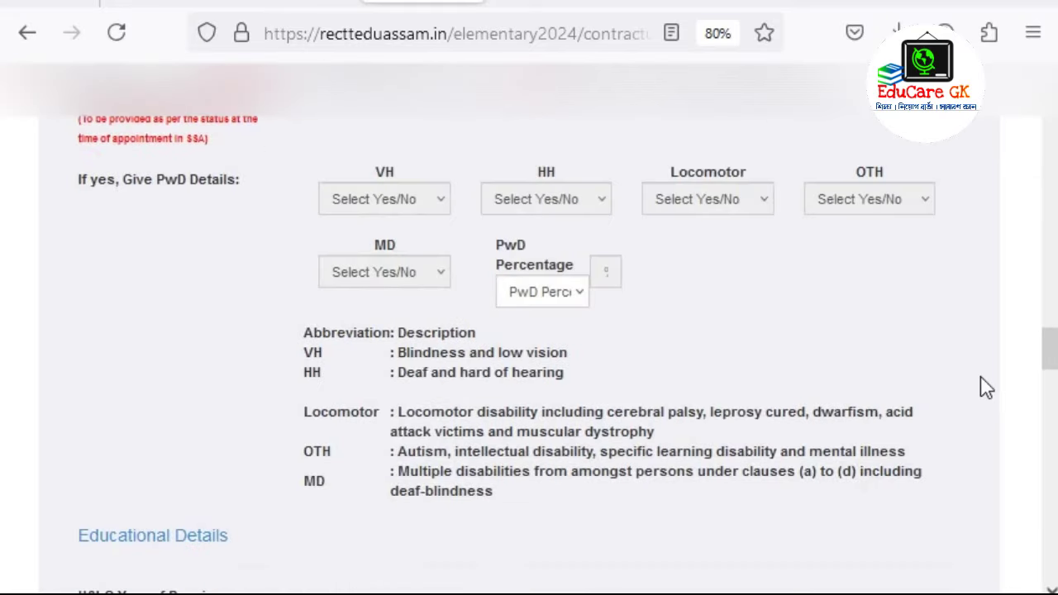
pyautogui.scroll(-10, 986, 386)
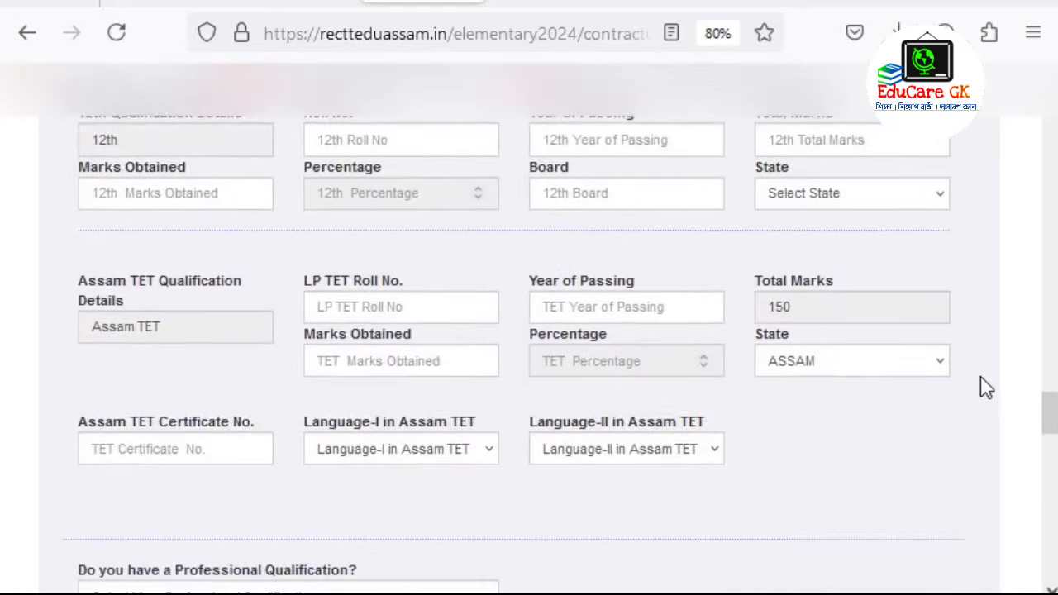
pyautogui.scroll(-10, 986, 387)
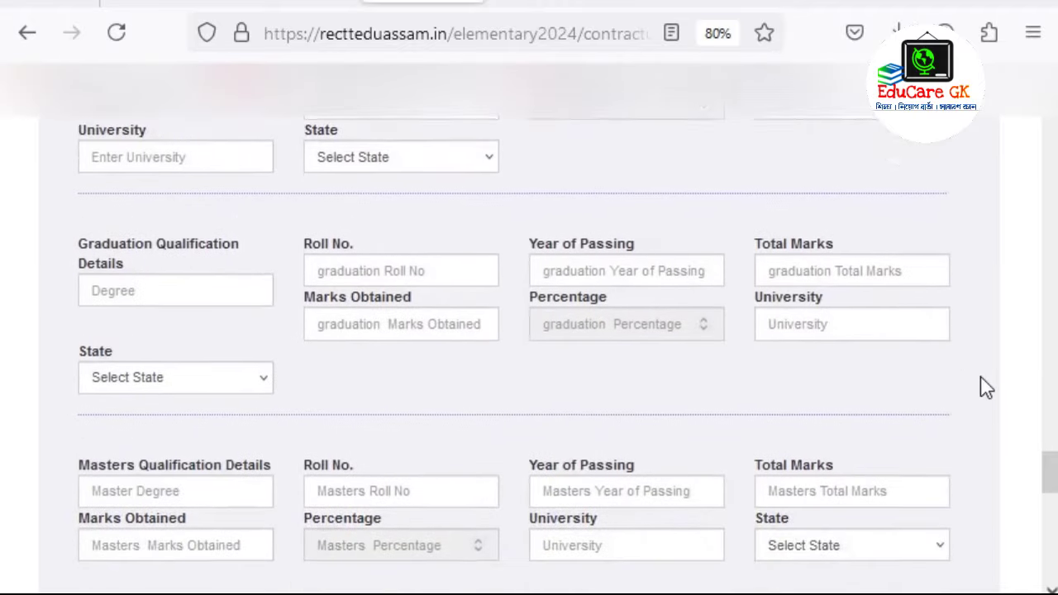
pyautogui.scroll(-10, 986, 387)
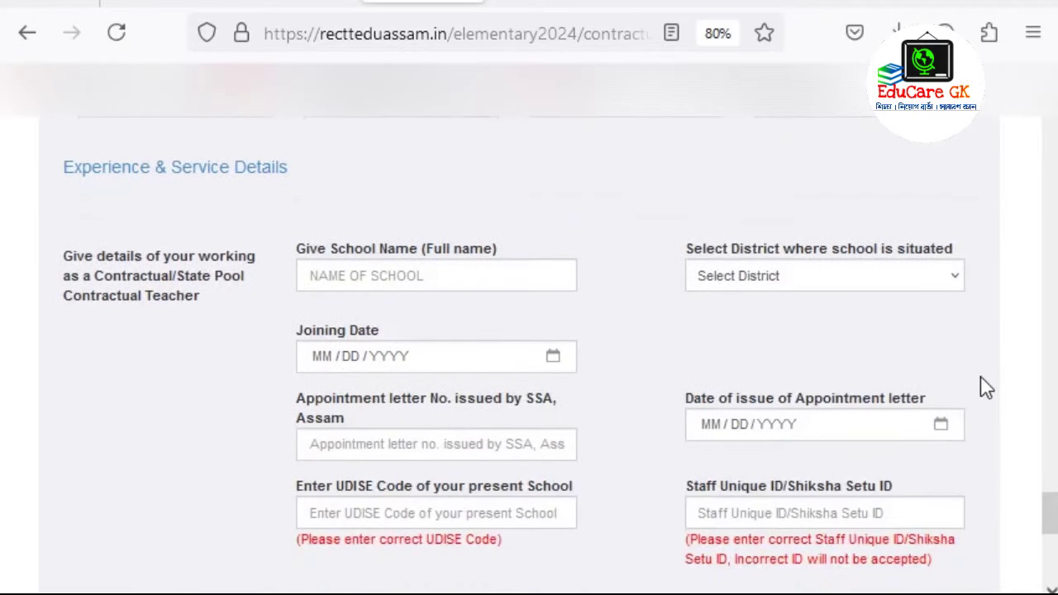
pyautogui.scroll(-2, 986, 387)
pyautogui.scroll(2, 951, 397)
# Step: Examine the Experience & Service Details fields, especially the present school's UDISE code and the Staff Unique ID/Shiksha Setu ID
pyautogui.moveTo(55, 142); pyautogui.dragTo(308, 192)
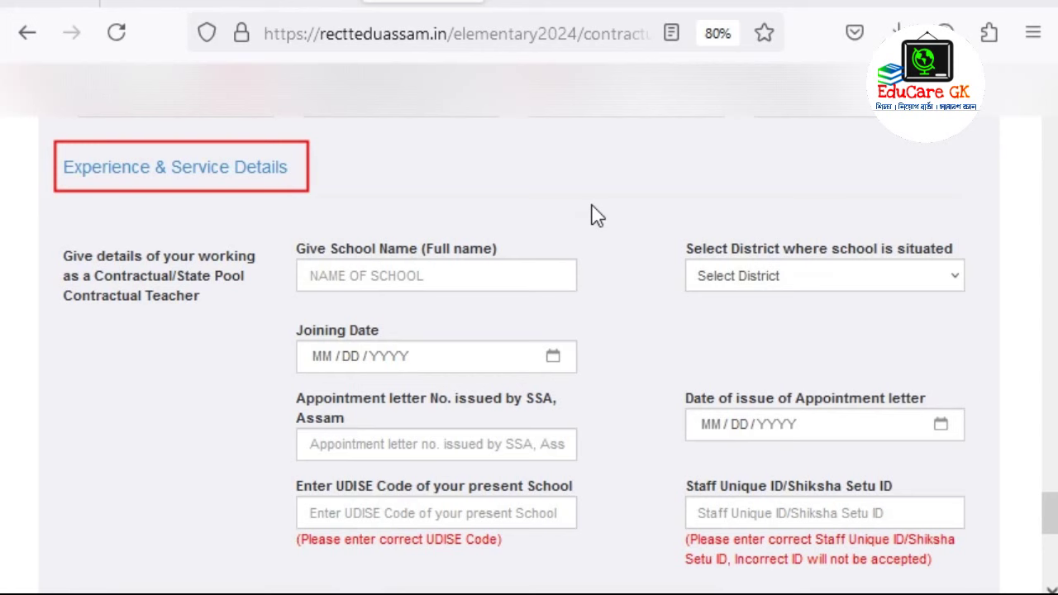
pyautogui.moveTo(47, 228)
pyautogui.mouseDown()
pyautogui.moveTo(73, 293)
pyautogui.moveTo(269, 339)
pyautogui.mouseUp()
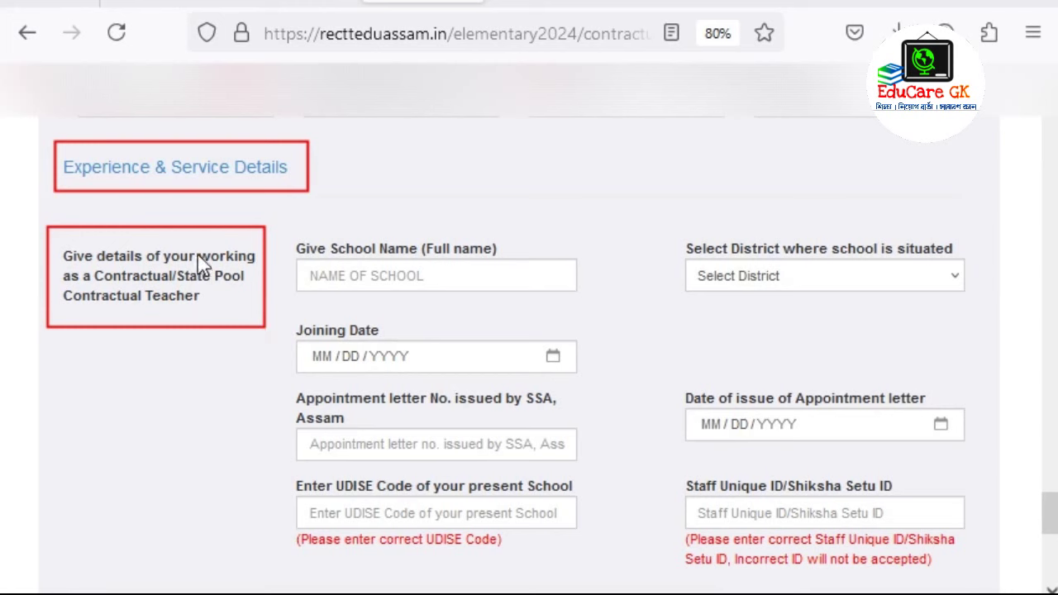
pyautogui.moveTo(190, 239); pyautogui.dragTo(278, 274)
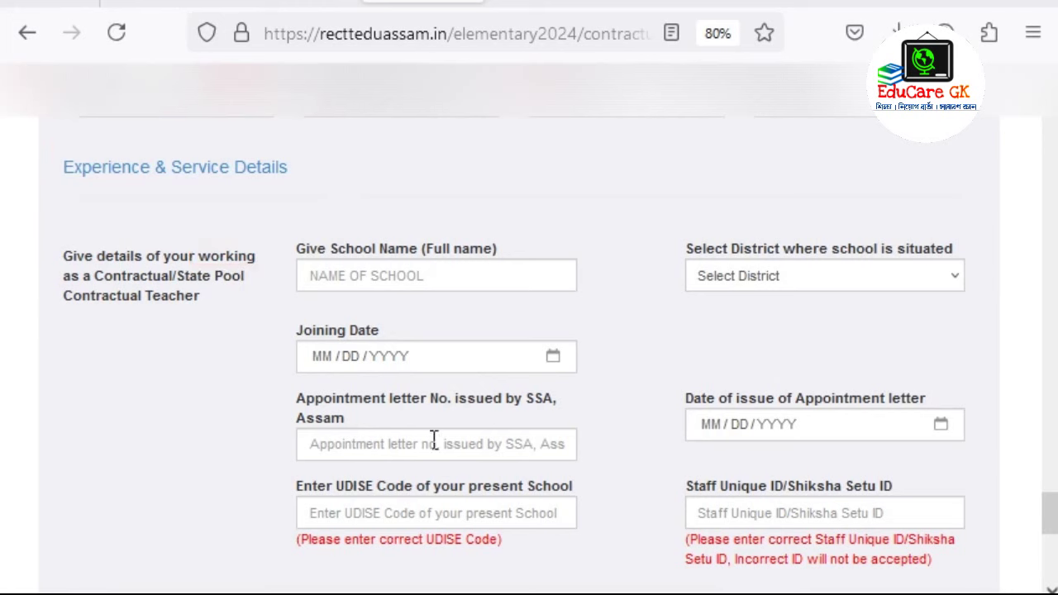
pyautogui.scroll(-3, 393, 496)
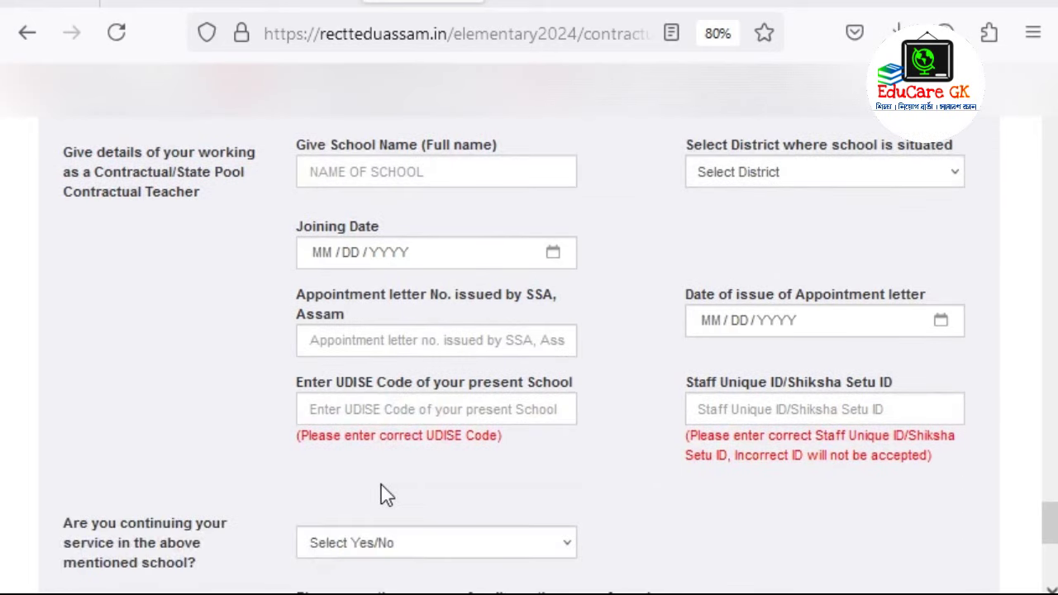
pyautogui.moveTo(265, 360)
pyautogui.mouseDown()
pyautogui.moveTo(298, 418)
pyautogui.moveTo(534, 474)
pyautogui.moveTo(597, 477)
pyautogui.moveTo(615, 462)
pyautogui.mouseUp()
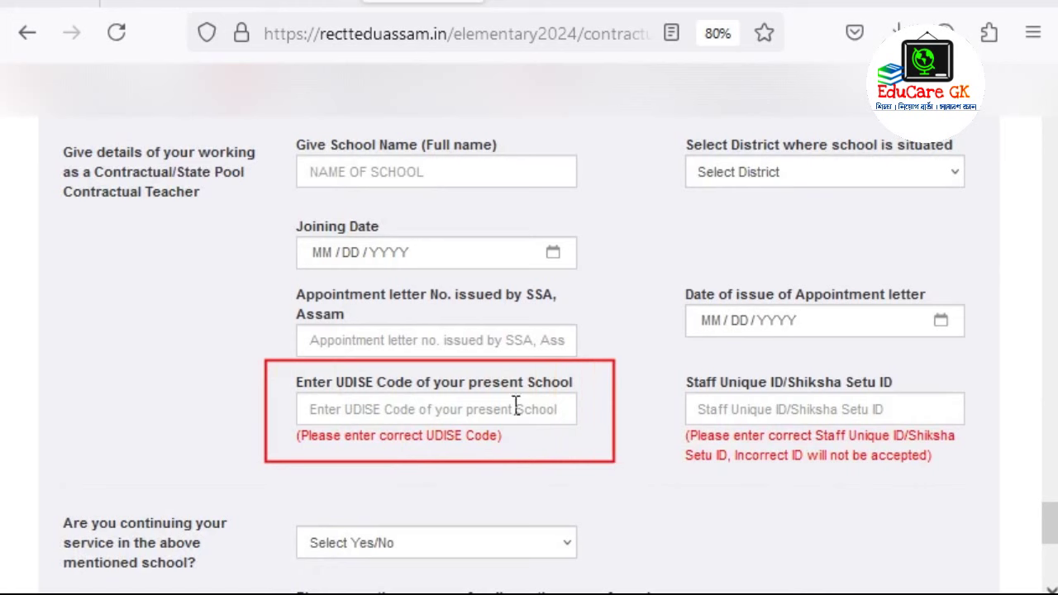
pyautogui.moveTo(464, 369)
pyautogui.mouseDown()
pyautogui.moveTo(498, 392)
pyautogui.moveTo(583, 395)
pyautogui.mouseUp()
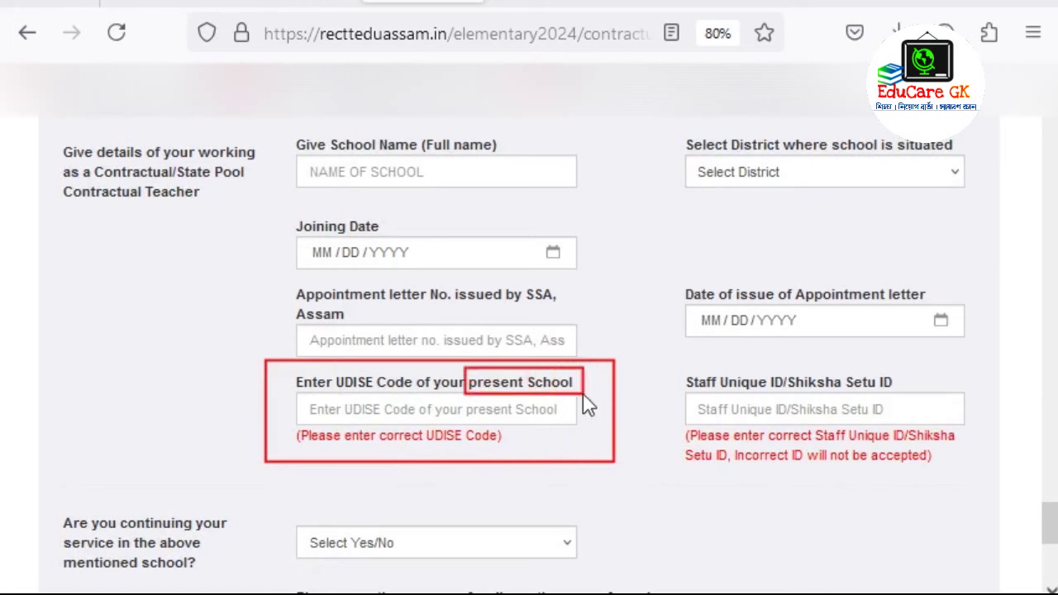
pyautogui.moveTo(662, 348)
pyautogui.mouseDown()
pyautogui.moveTo(685, 460)
pyautogui.moveTo(1018, 493)
pyautogui.mouseUp()
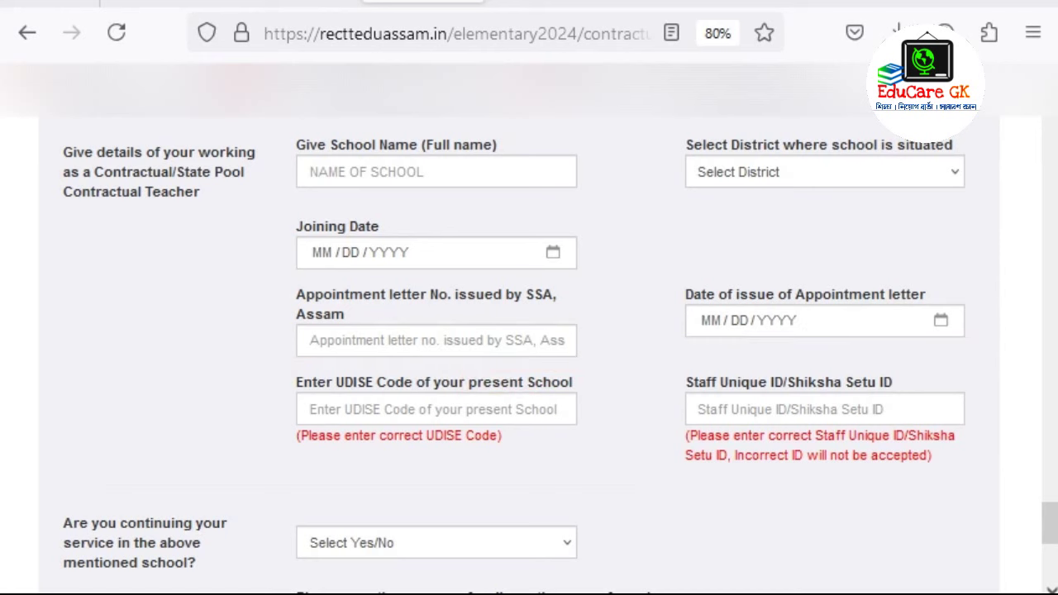
pyautogui.moveTo(663, 355); pyautogui.dragTo(1006, 477)
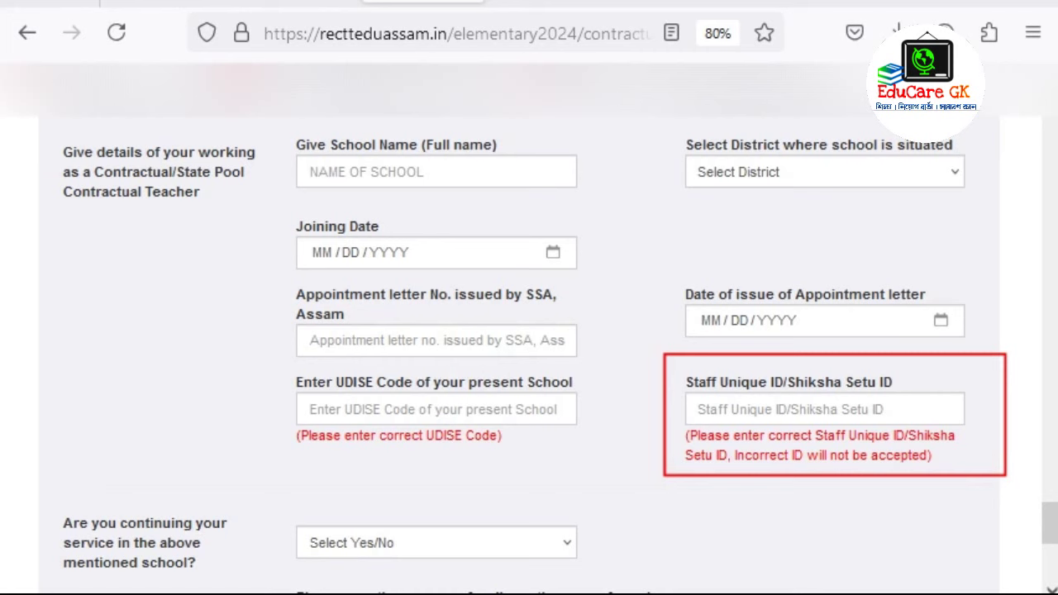
pyautogui.click(824, 409)
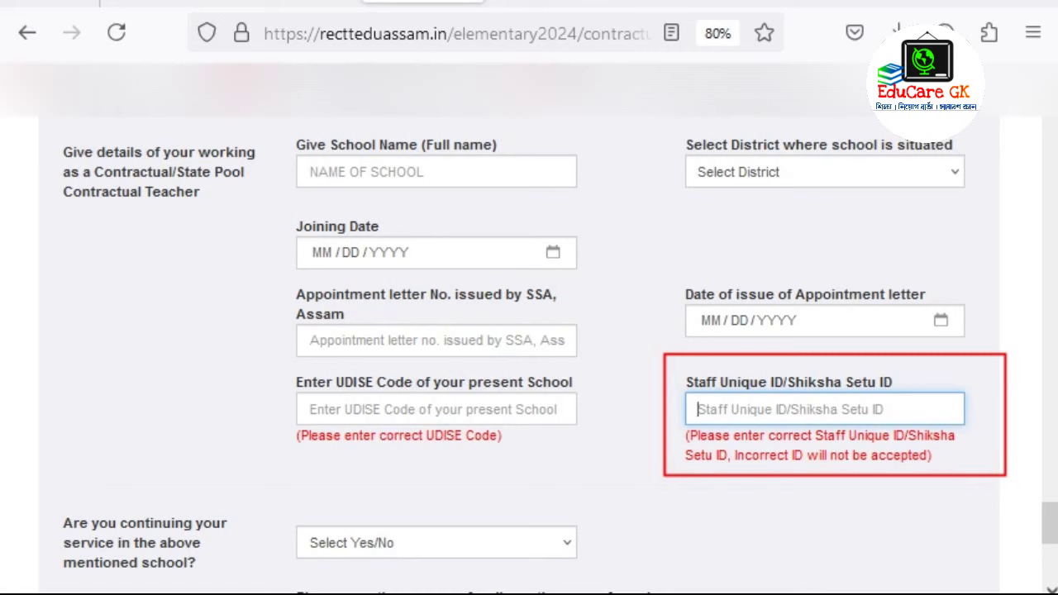
pyautogui.write('180')
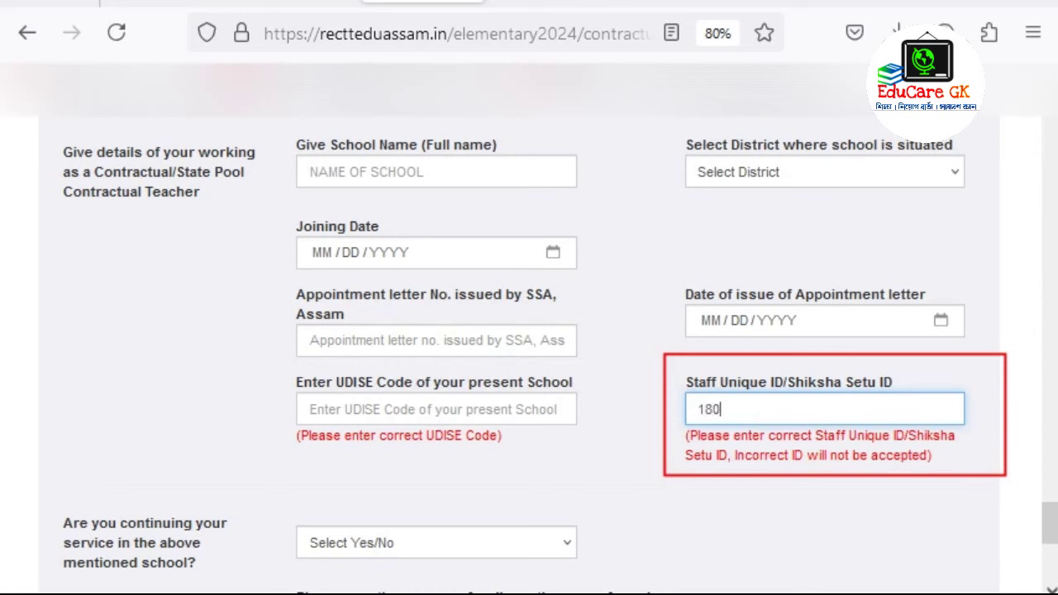
pyautogui.press('BackSpace')
pyautogui.press('BackSpace')
pyautogui.press('BackSpace')
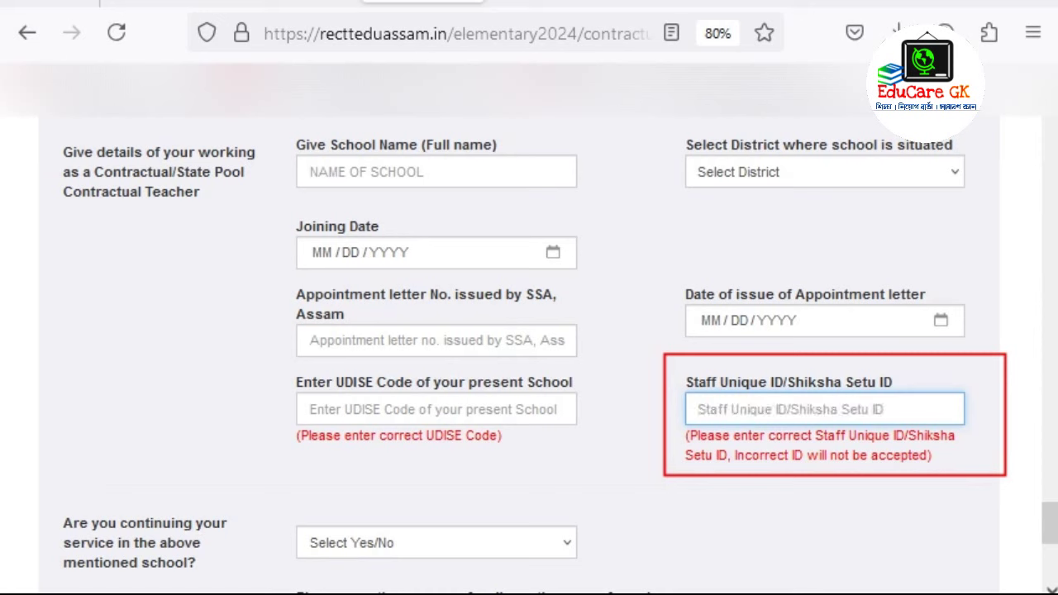
pyautogui.write('1')
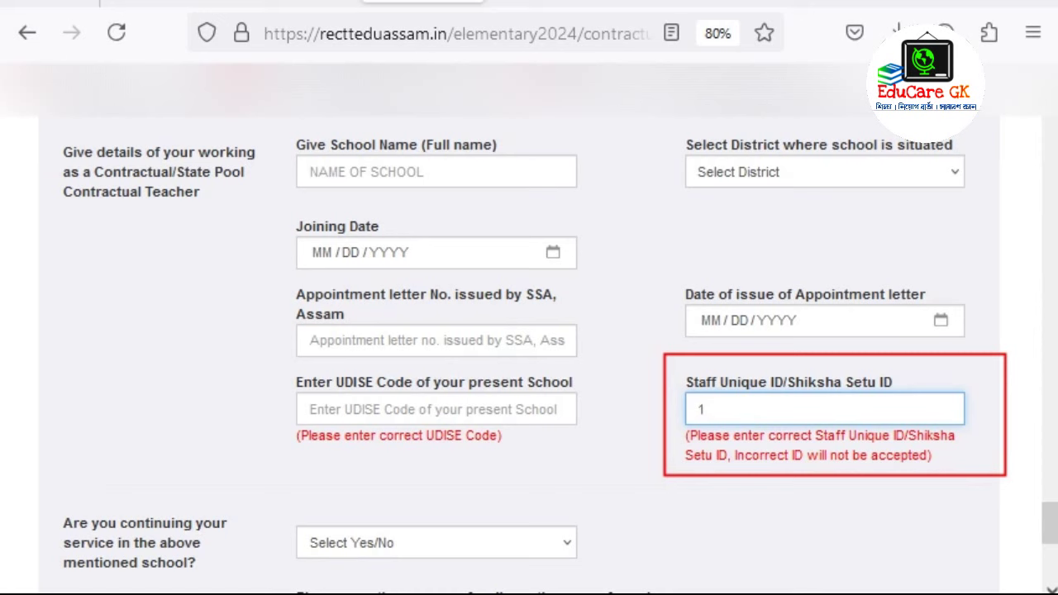
pyautogui.press('BackSpace')
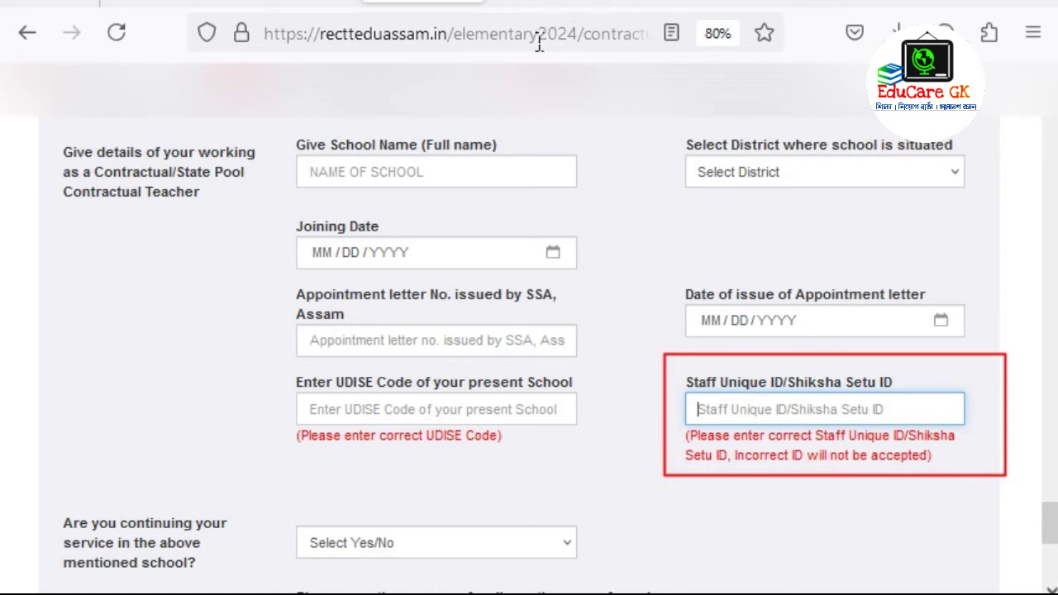
# Step: Fill in the Staff Unique ID/Shiksha Setu ID field with the copied staff ID number
pyautogui.hotkey('ctrl', 'v')
pyautogui.click(759, 532)
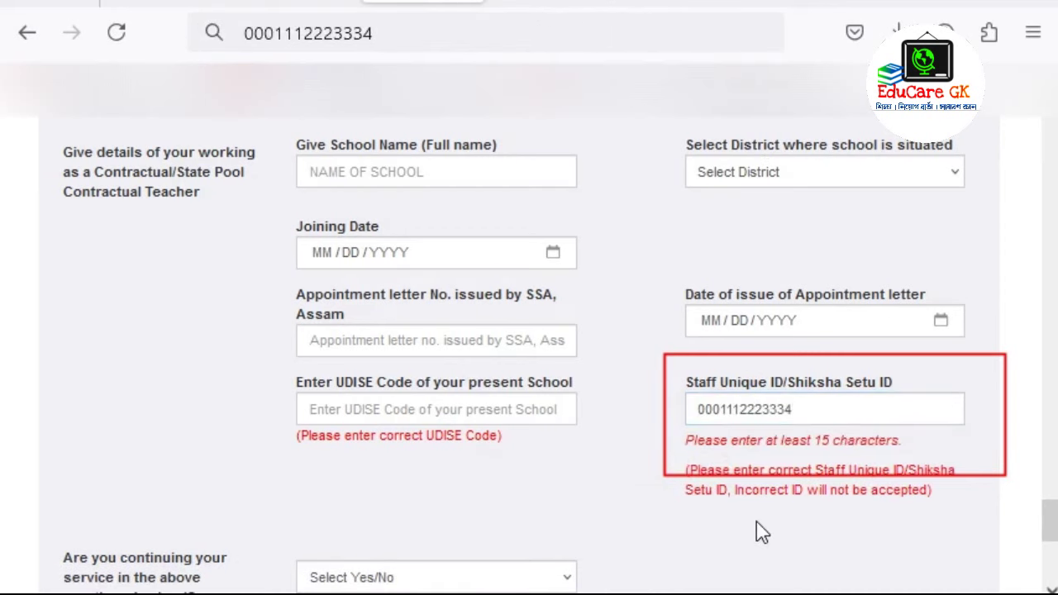
pyautogui.moveTo(677, 429)
pyautogui.mouseDown()
pyautogui.moveTo(739, 455)
pyautogui.moveTo(947, 457)
pyautogui.mouseUp()
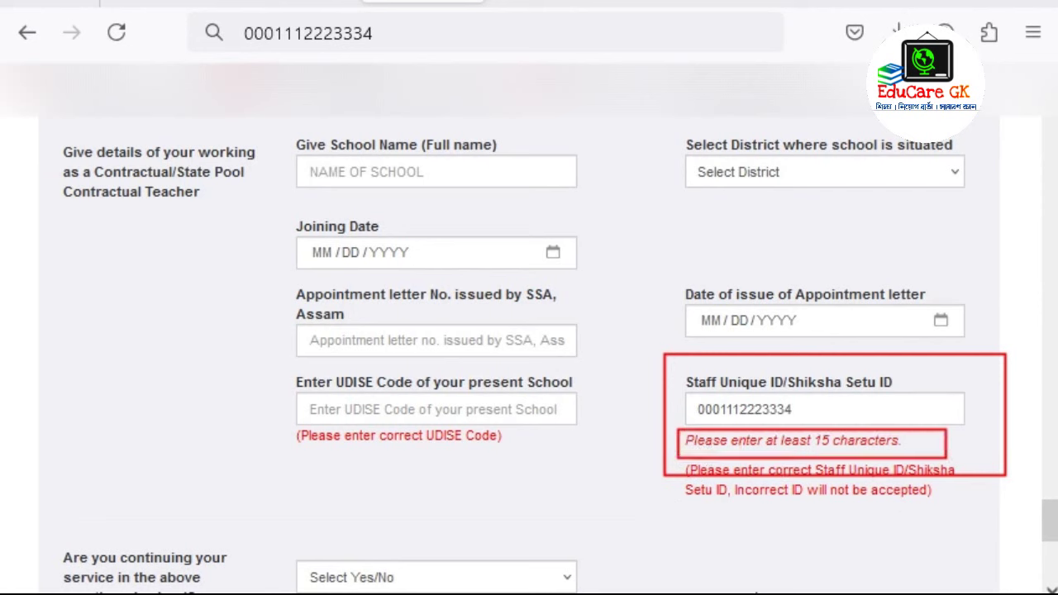
pyautogui.press('Escape')
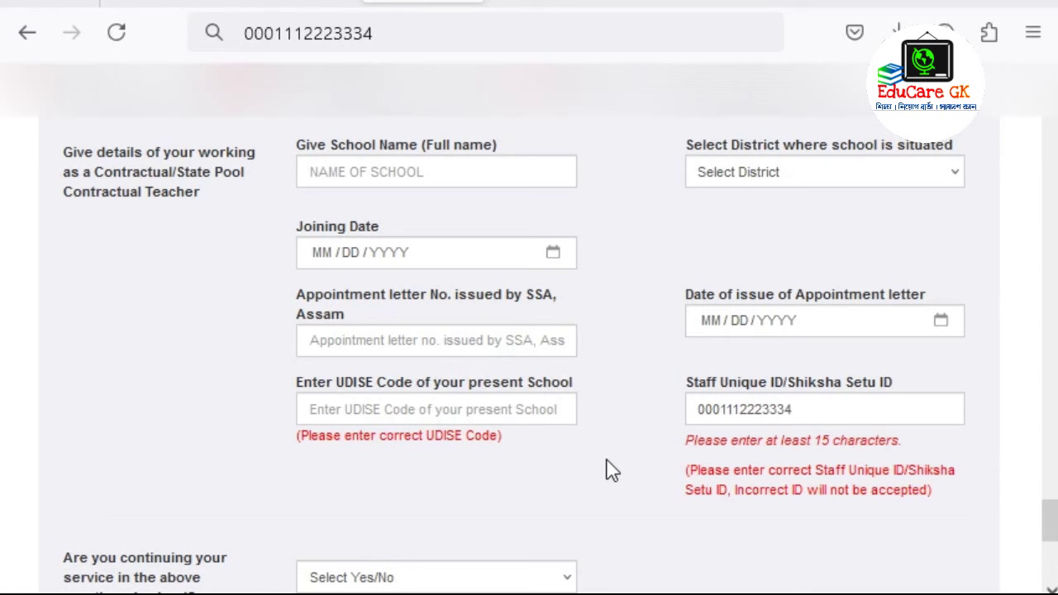
# Step: Answer No to continuing service in the above mentioned school, and review the discontinuance reason field and the closing declaration
pyautogui.scroll(-3, 612, 469)
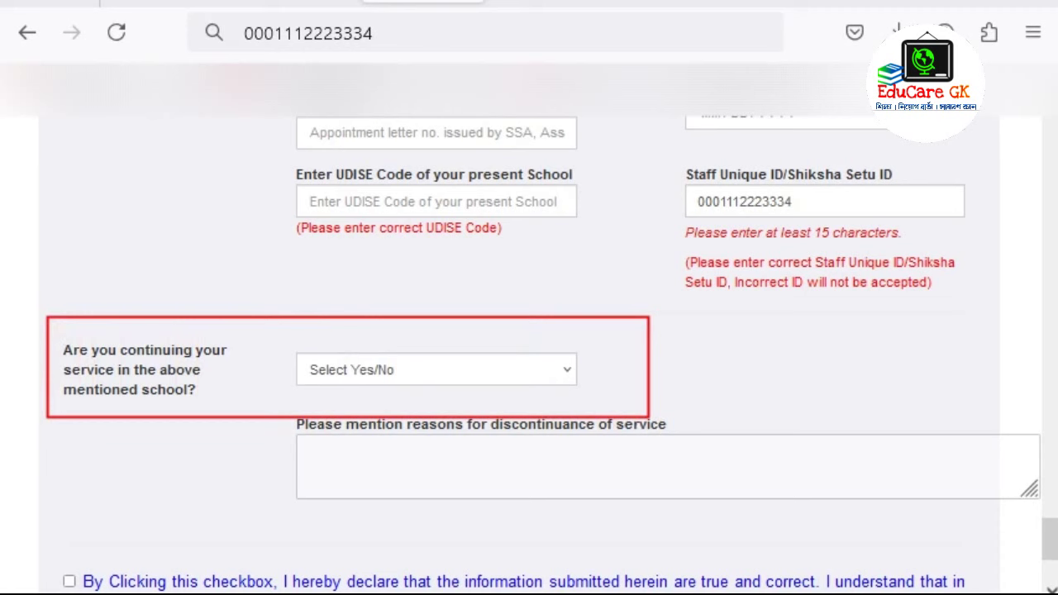
pyautogui.click(496, 372)
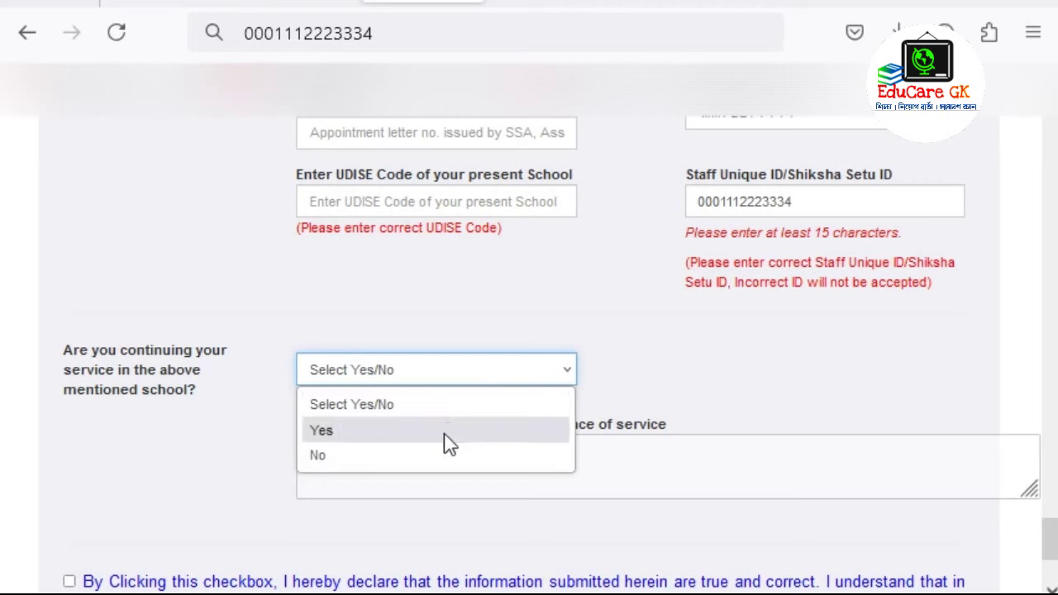
pyautogui.click(439, 456)
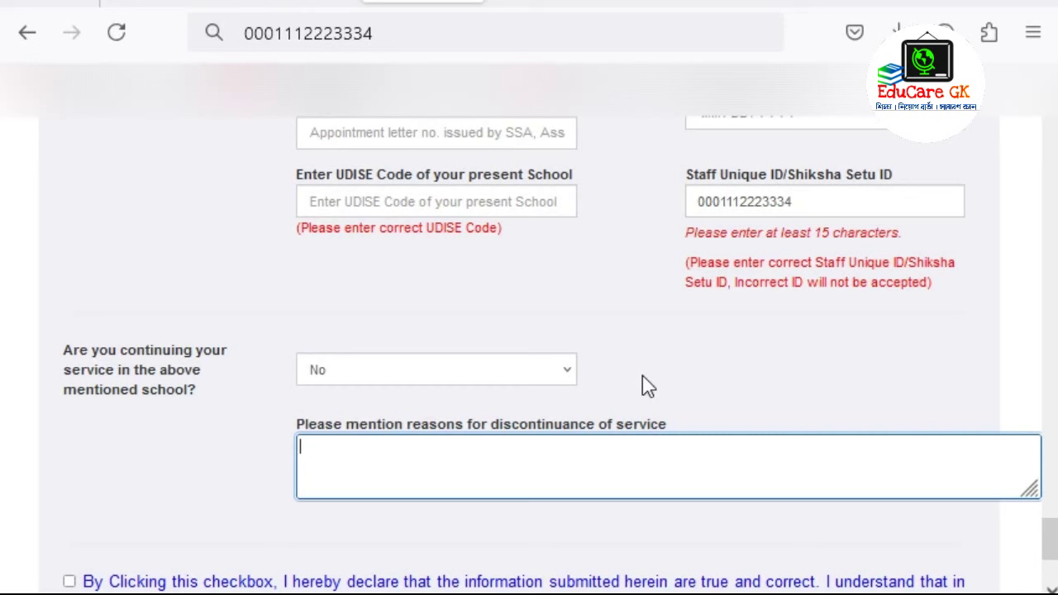
pyautogui.scroll(-2, 643, 389)
pyautogui.scroll(-2, 652, 392)
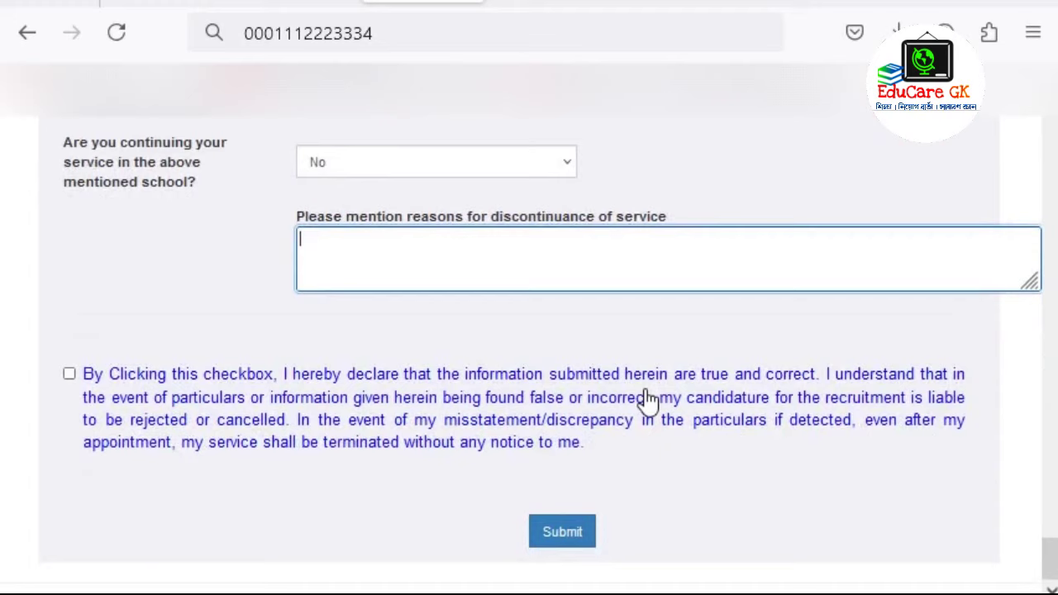
pyautogui.scroll(5, 646, 400)
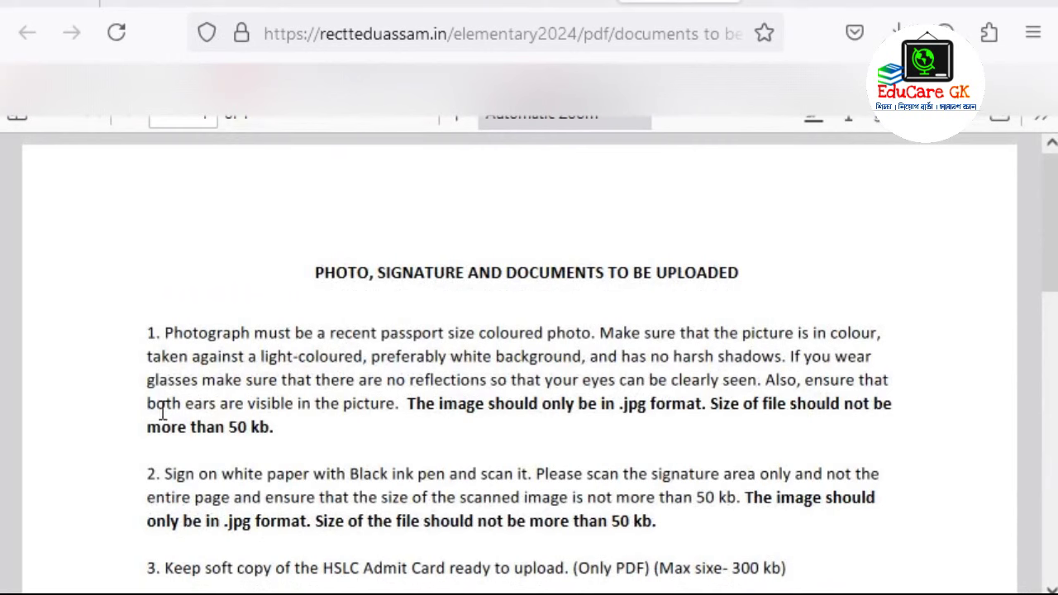
# Step: Review the photo and signature requirements, and examine the upload fields for the HSLC admit, HSSLC marksheets and certificate, and TET marksheet
pyautogui.moveTo(100, 312)
pyautogui.mouseDown()
pyautogui.moveTo(324, 557)
pyautogui.moveTo(940, 535)
pyautogui.moveTo(953, 565)
pyautogui.mouseUp()
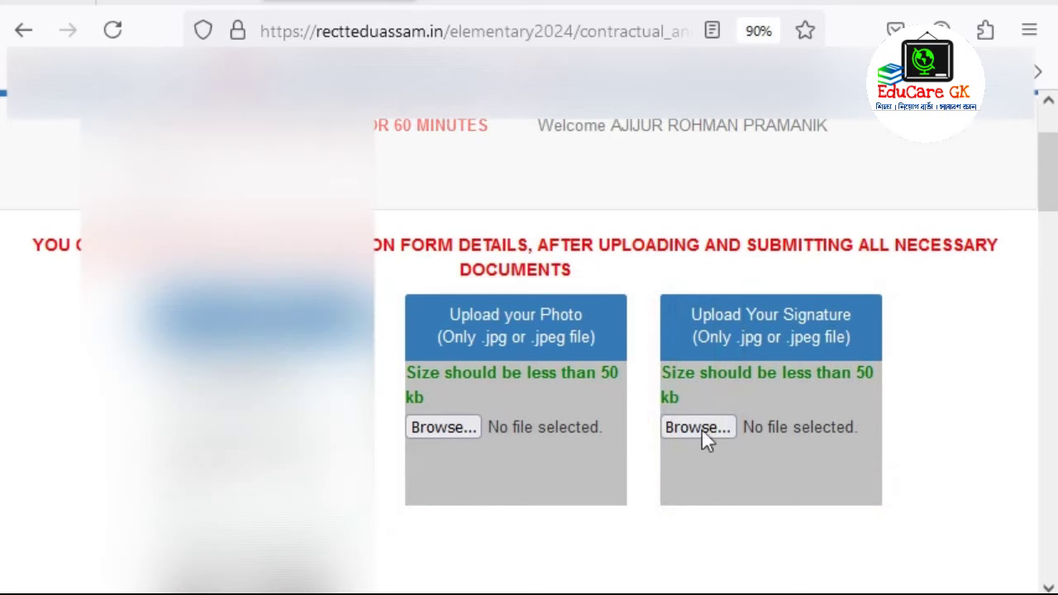
pyautogui.scroll(-3, 700, 422)
pyautogui.scroll(-3, 579, 347)
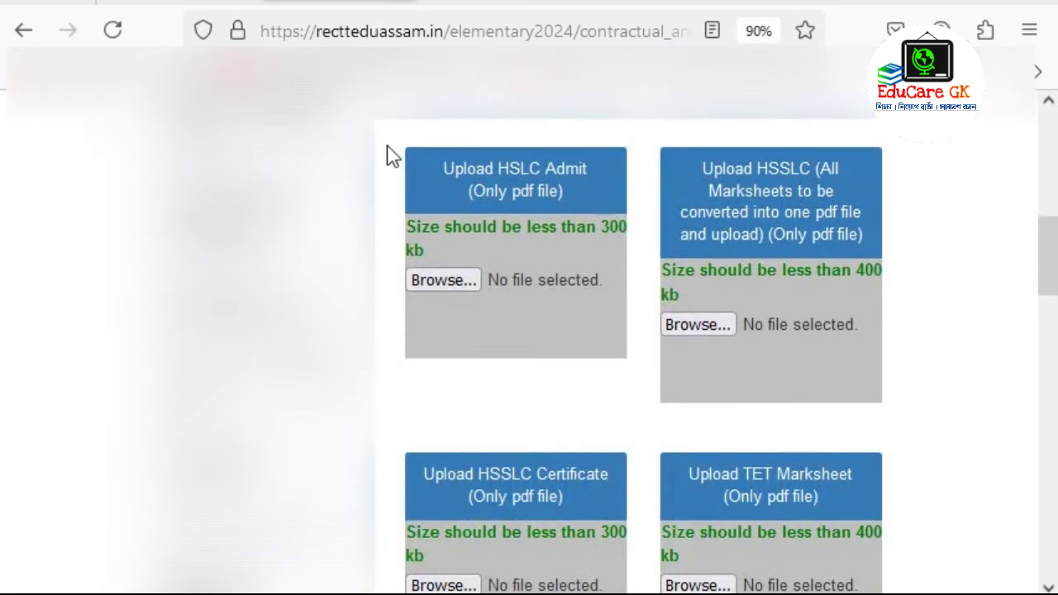
pyautogui.moveTo(391, 135); pyautogui.dragTo(630, 402)
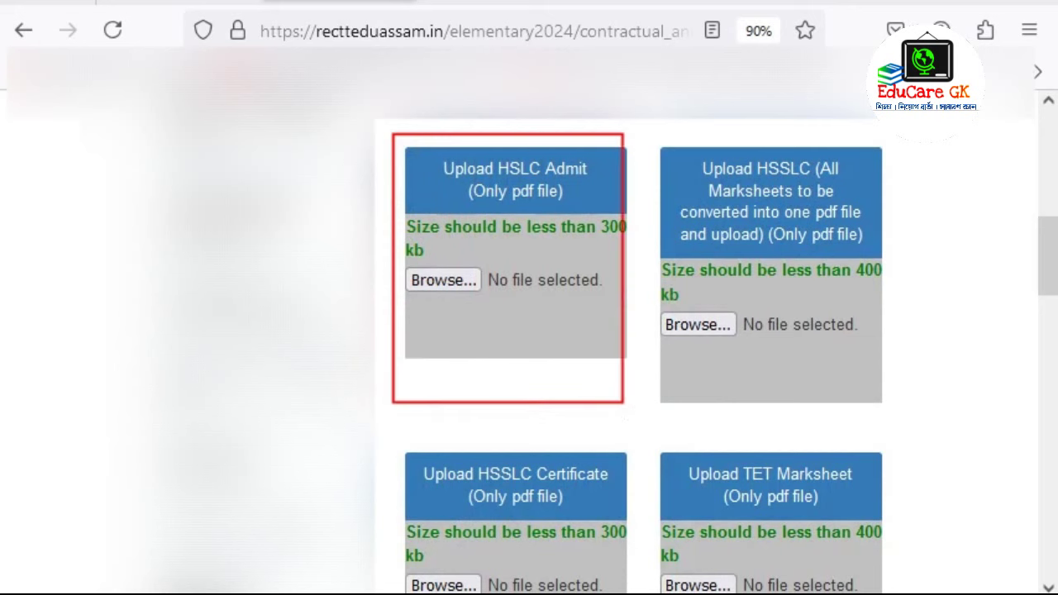
pyautogui.moveTo(638, 136); pyautogui.dragTo(945, 428)
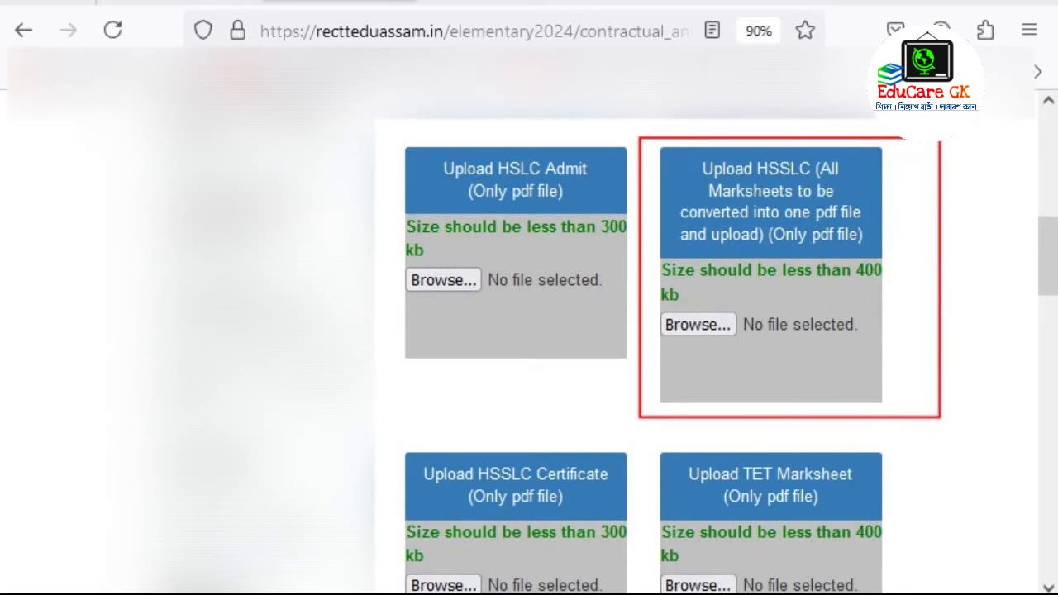
pyautogui.scroll(-3, 620, 408)
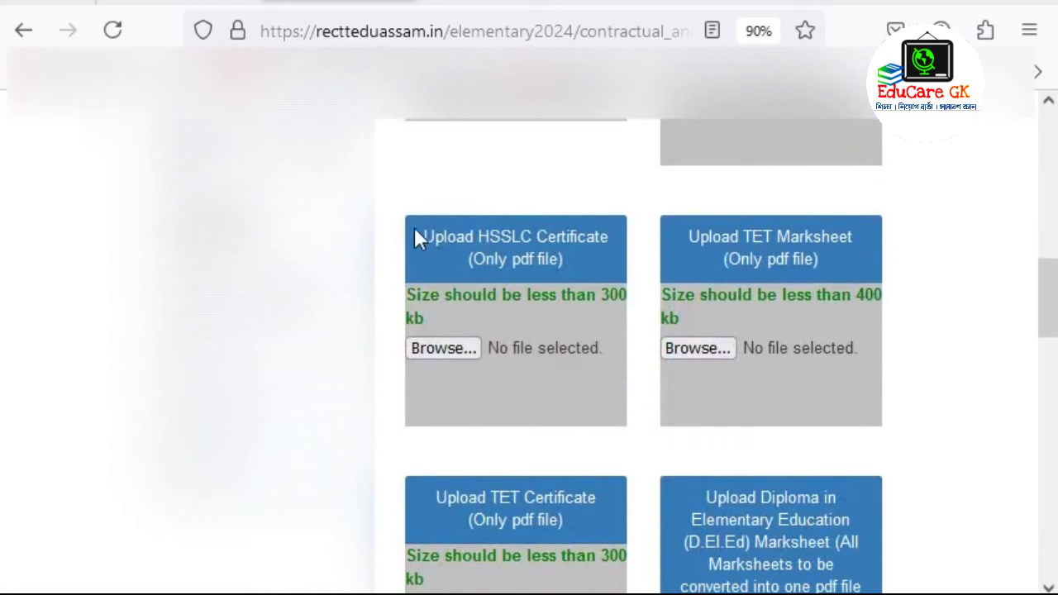
pyautogui.moveTo(392, 199)
pyautogui.mouseDown()
pyautogui.moveTo(434, 320)
pyautogui.moveTo(635, 442)
pyautogui.mouseUp()
pyautogui.moveTo(909, 195)
pyautogui.mouseDown()
pyautogui.moveTo(874, 358)
pyautogui.moveTo(676, 441)
pyautogui.moveTo(645, 435)
pyautogui.mouseUp()
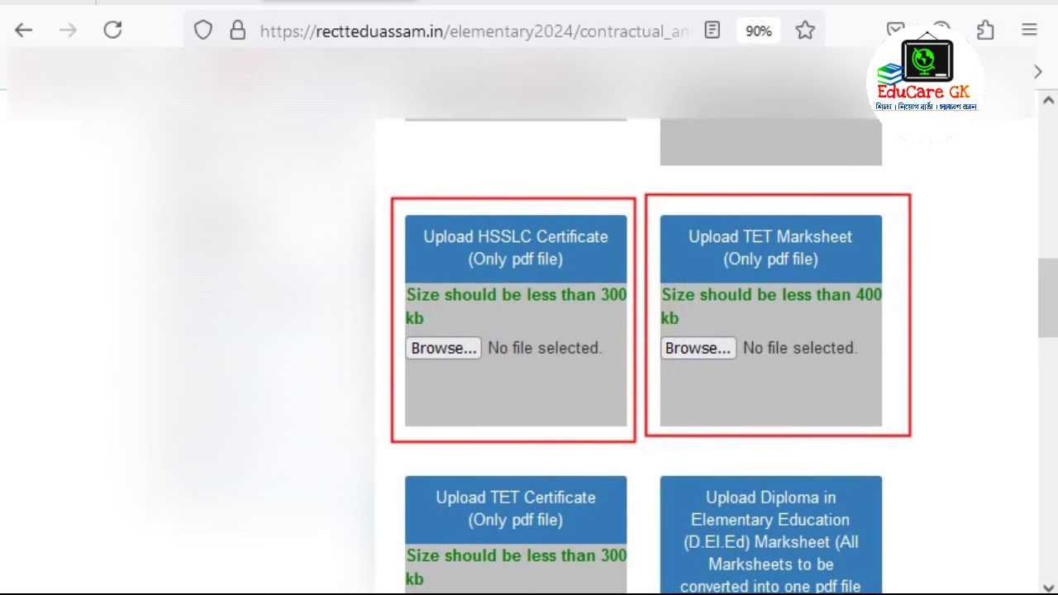
# Step: Examine the upload fields for the TET certificate, D.El.Ed marksheet and certificate, graduation marksheet and certificate, and permanent residential document
pyautogui.scroll(-3, 633, 441)
pyautogui.moveTo(395, 229)
pyautogui.mouseDown()
pyautogui.moveTo(500, 488)
pyautogui.moveTo(630, 479)
pyautogui.mouseUp()
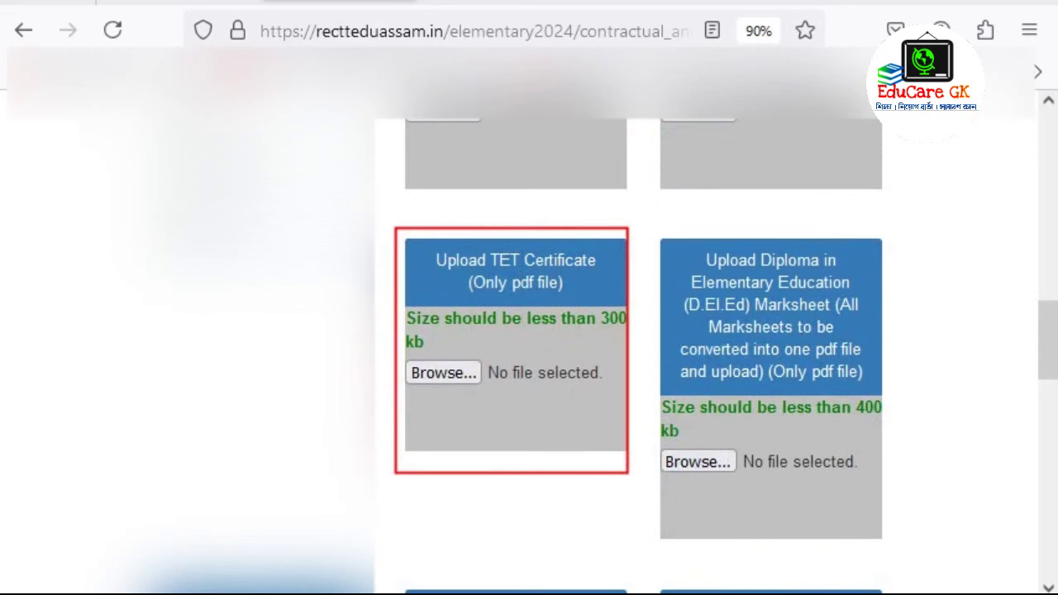
pyautogui.scroll(-2, 744, 422)
pyautogui.moveTo(648, 112)
pyautogui.mouseDown()
pyautogui.moveTo(810, 407)
pyautogui.moveTo(903, 437)
pyautogui.mouseUp()
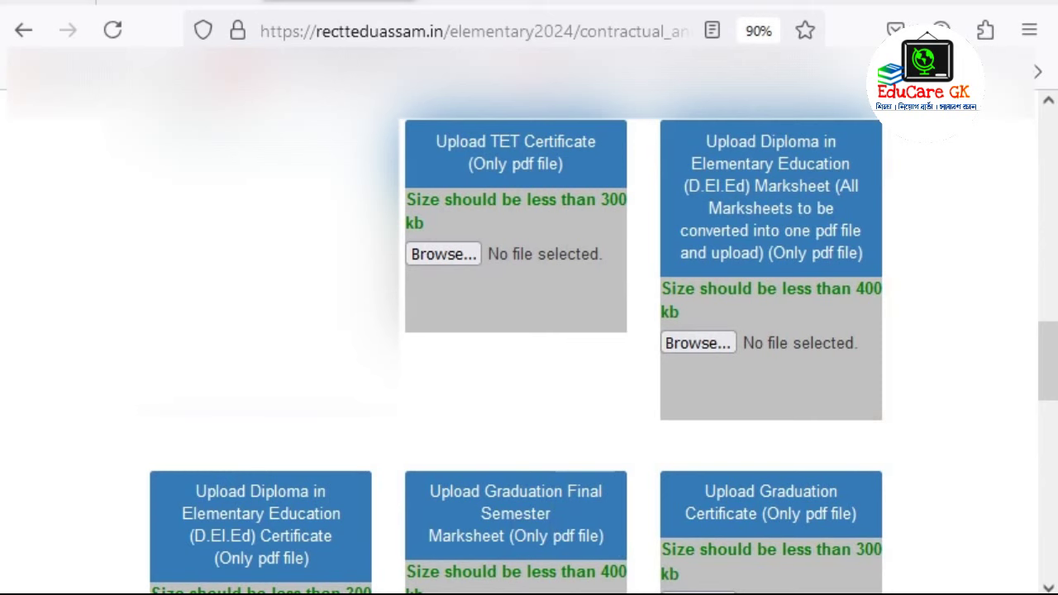
pyautogui.scroll(-3, 544, 300)
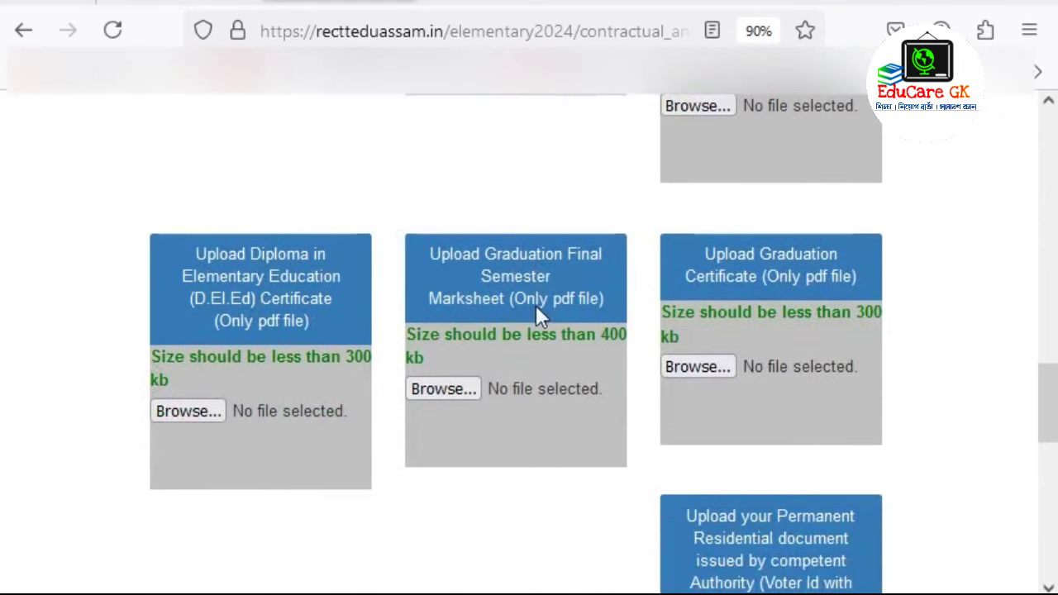
pyautogui.scroll(-2, 259, 220)
pyautogui.moveTo(102, 114); pyautogui.dragTo(727, 397)
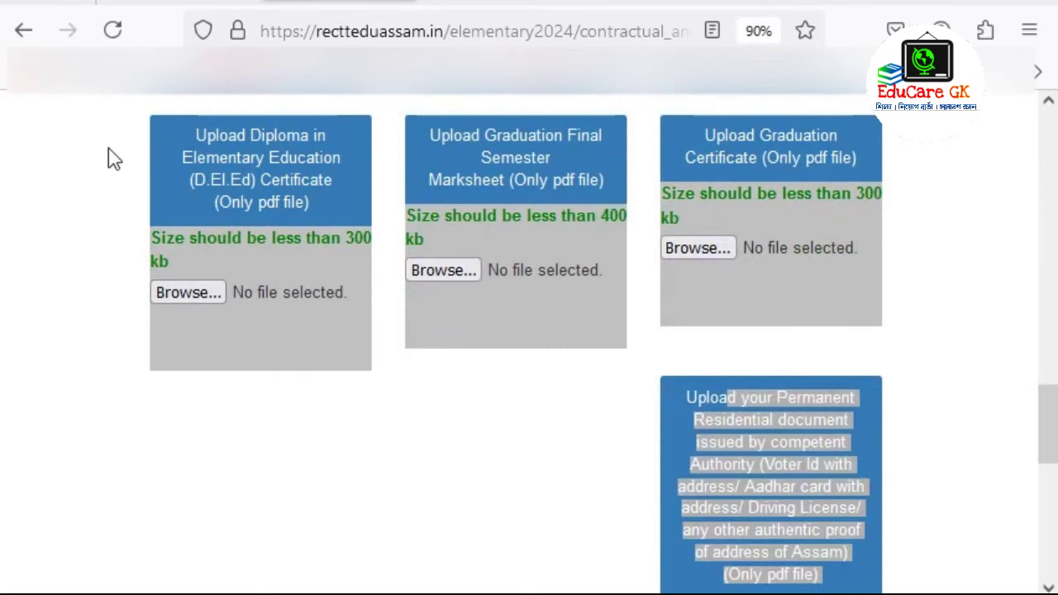